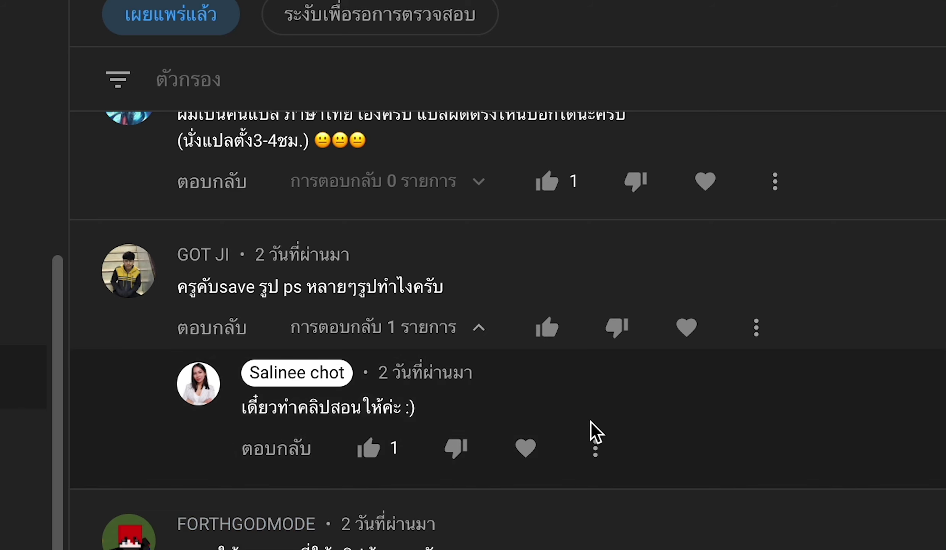
# Review layers 2 through 7 of the composite, then bring up the File menu's export options
pyautogui.scroll(1, 574, 420)
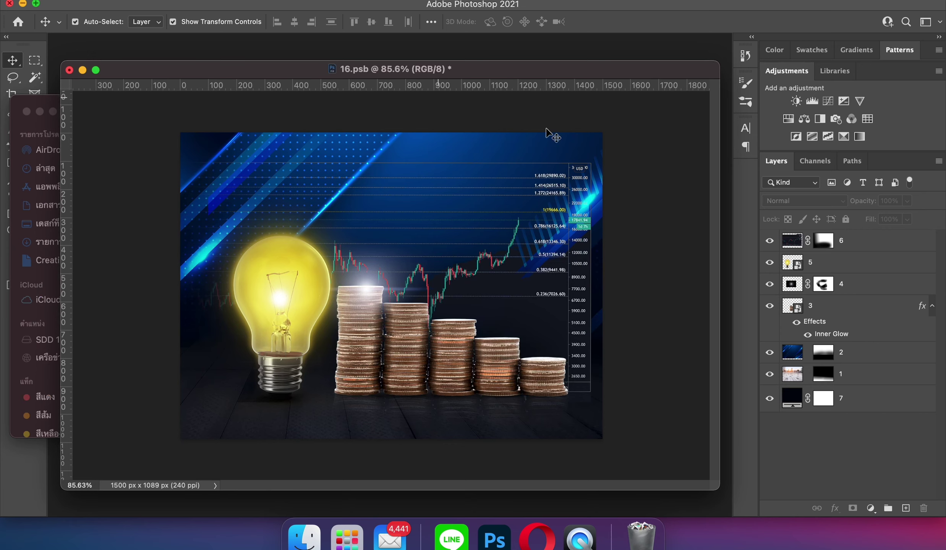
pyautogui.click(854, 246)
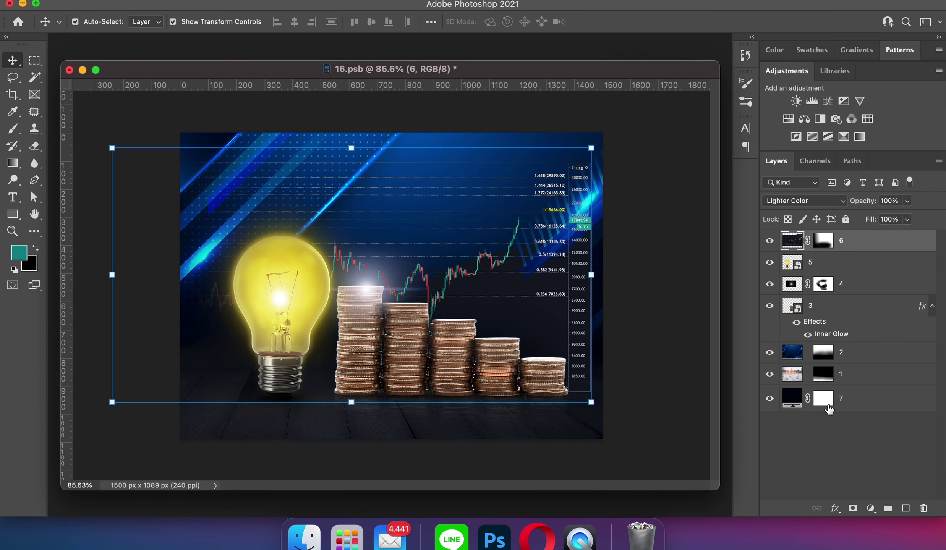
pyautogui.click(854, 405)
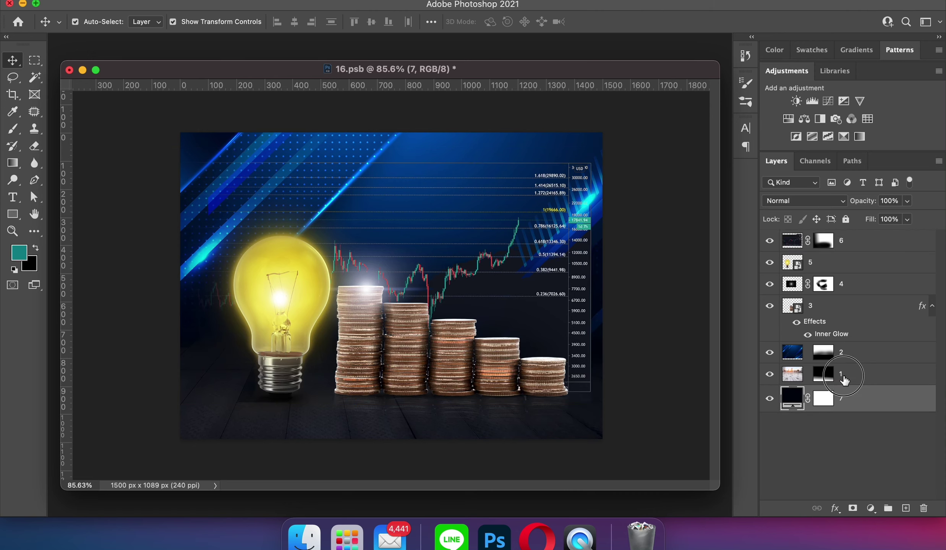
pyautogui.click(841, 357)
pyautogui.click(840, 308)
pyautogui.click(859, 283)
pyautogui.click(859, 262)
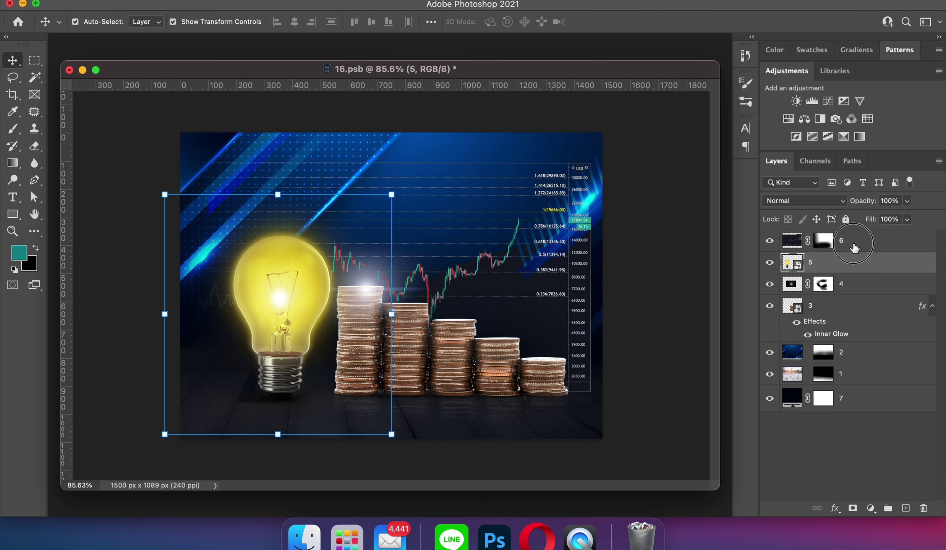
pyautogui.click(859, 241)
pyautogui.click(858, 405)
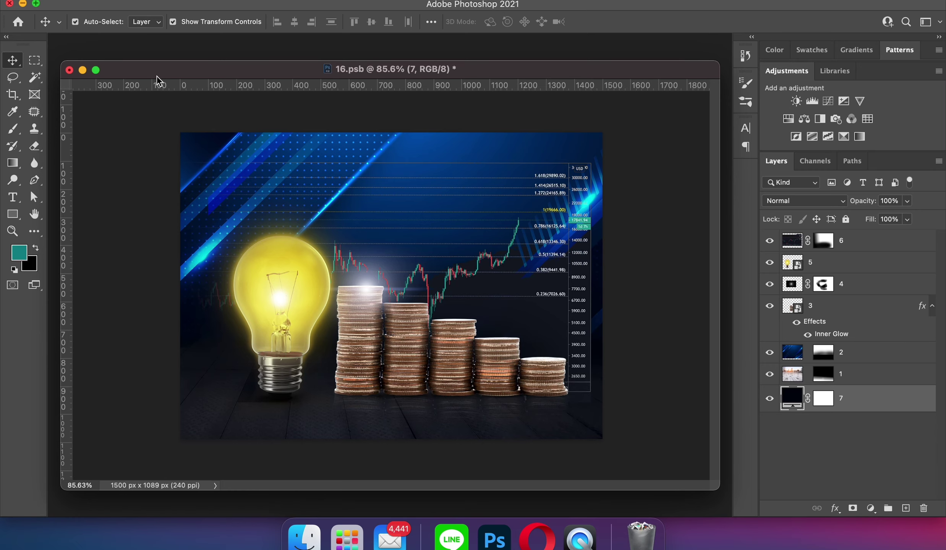
pyautogui.moveTo(278, 71); pyautogui.dragTo(276, 60)
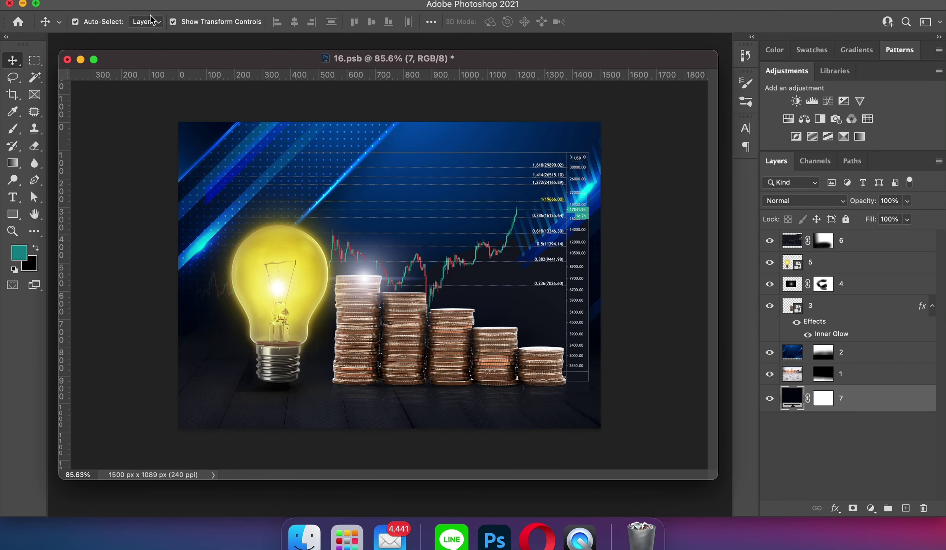
pyautogui.click(104, 4)
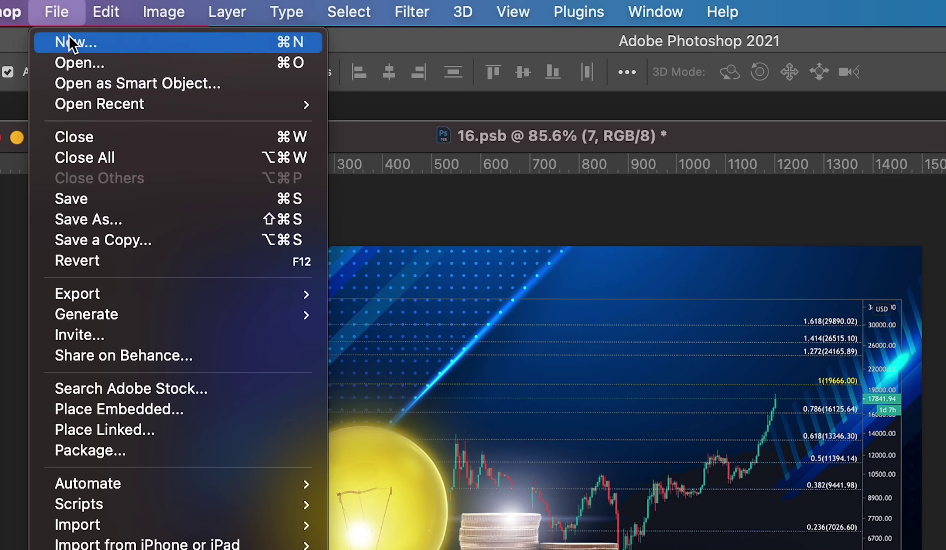
pyautogui.moveTo(76, 294)
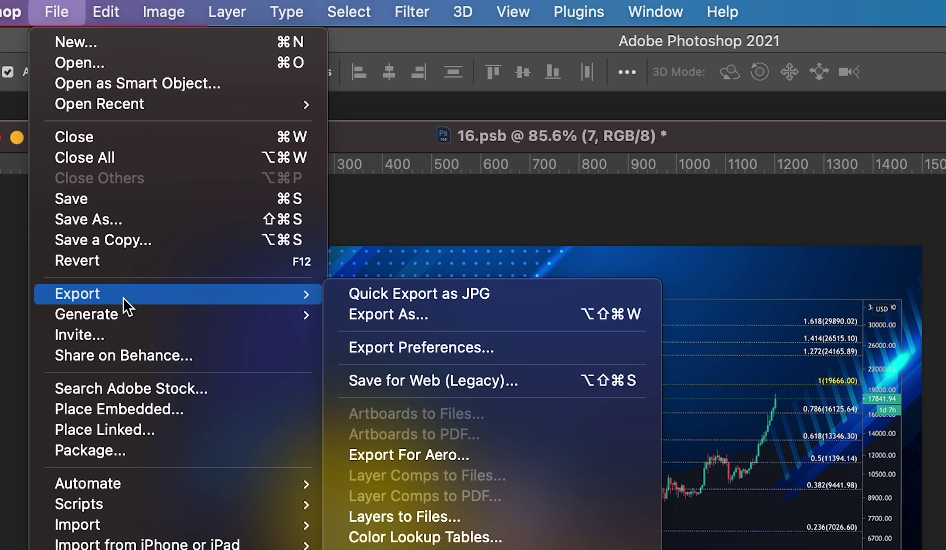
# Configure Layers to Files with prefix 16, PNG-24 format, transparency and trimmed layers
pyautogui.click(404, 516)
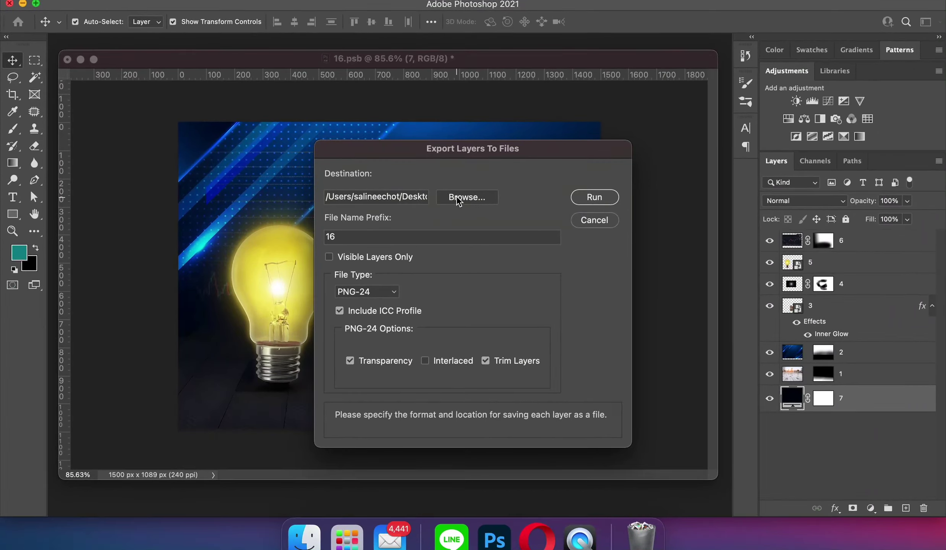
pyautogui.click(467, 197)
pyautogui.click(355, 293)
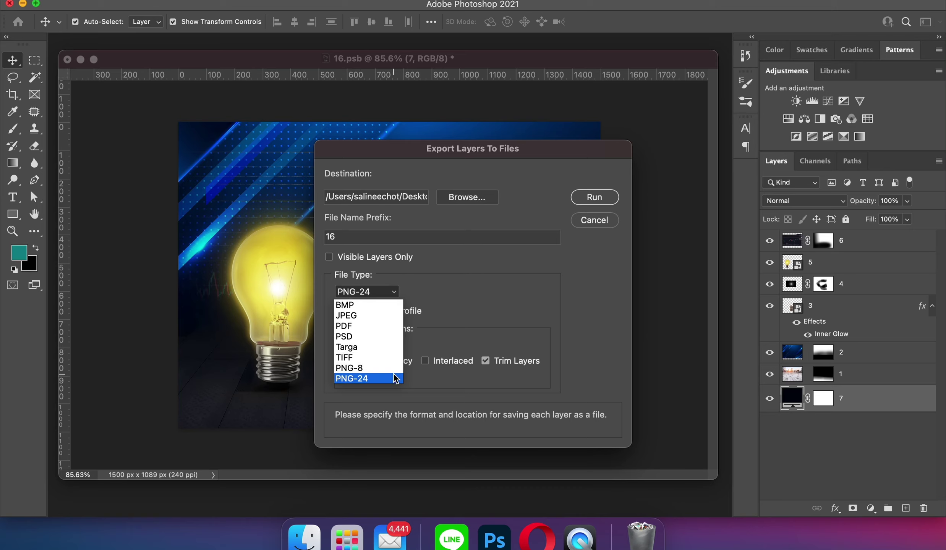
pyautogui.click(364, 385)
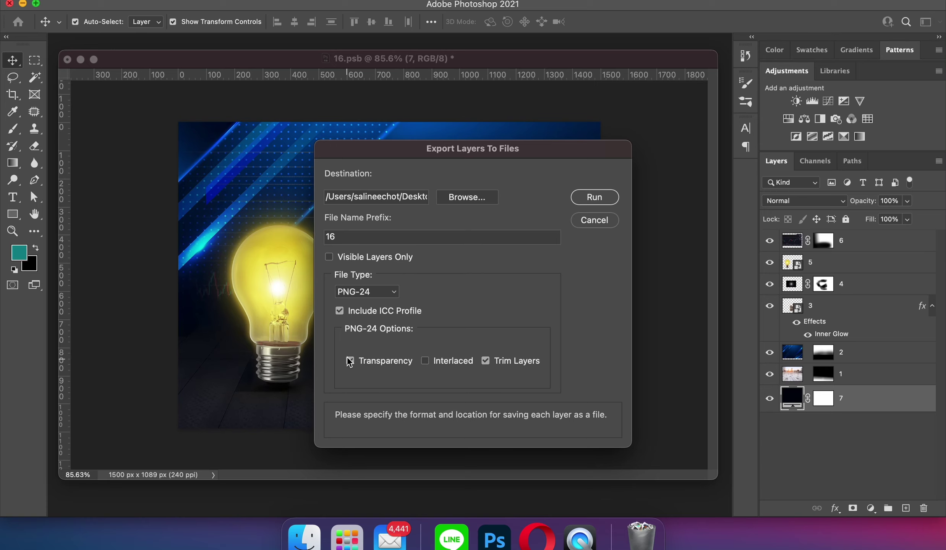
# Run the layer export, dismiss the success alert, and open the output folder in Finder
pyautogui.click(591, 198)
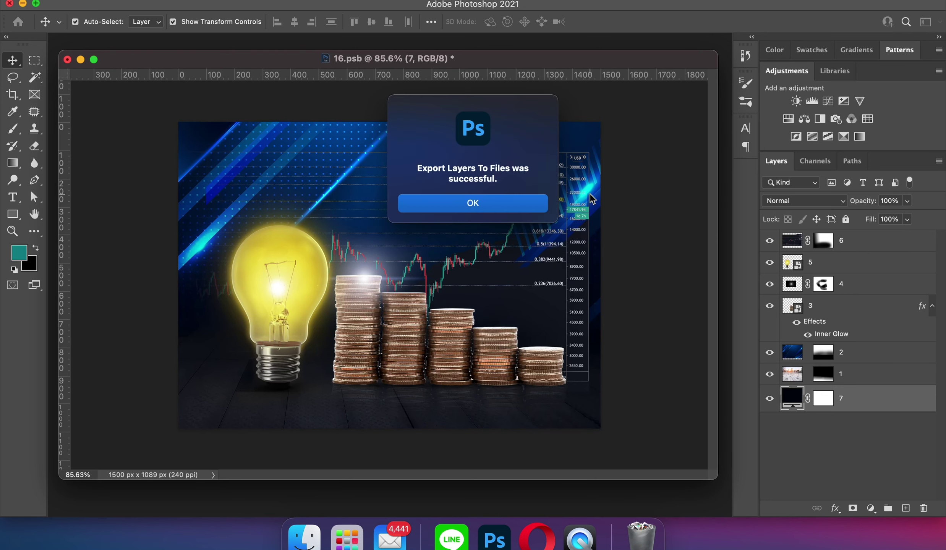
pyautogui.click(539, 206)
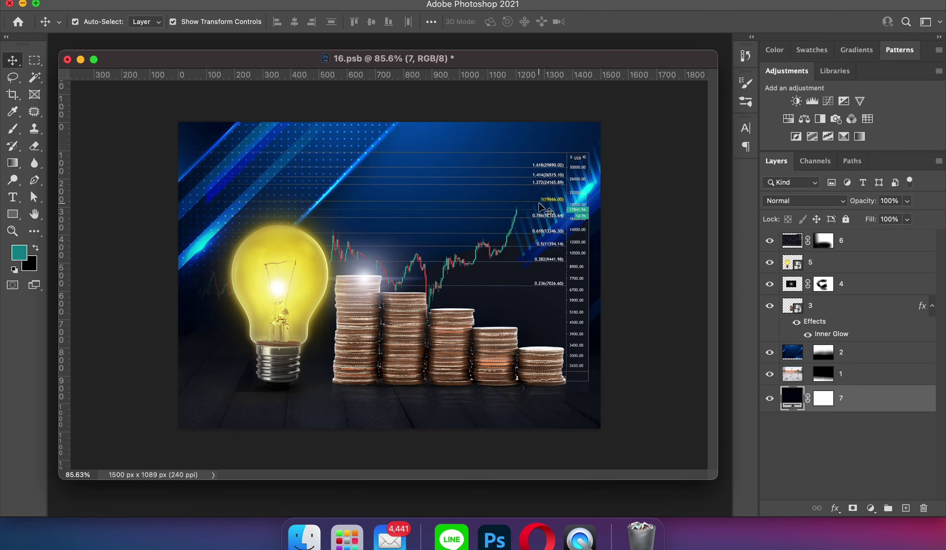
pyautogui.click(309, 547)
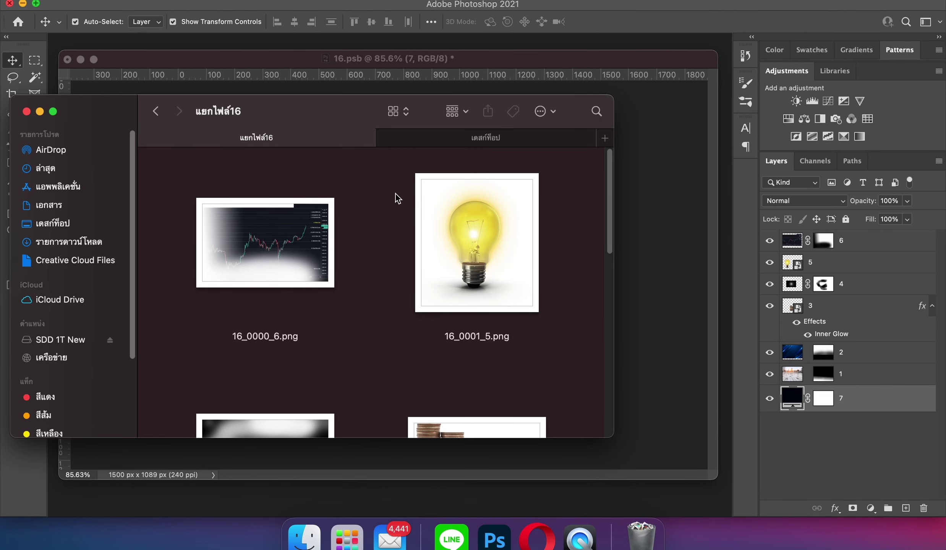
# Make the Finder window full screen and inspect the PNGs from 16_0000_6.png to 16_0006_7.png
pyautogui.click(53, 112)
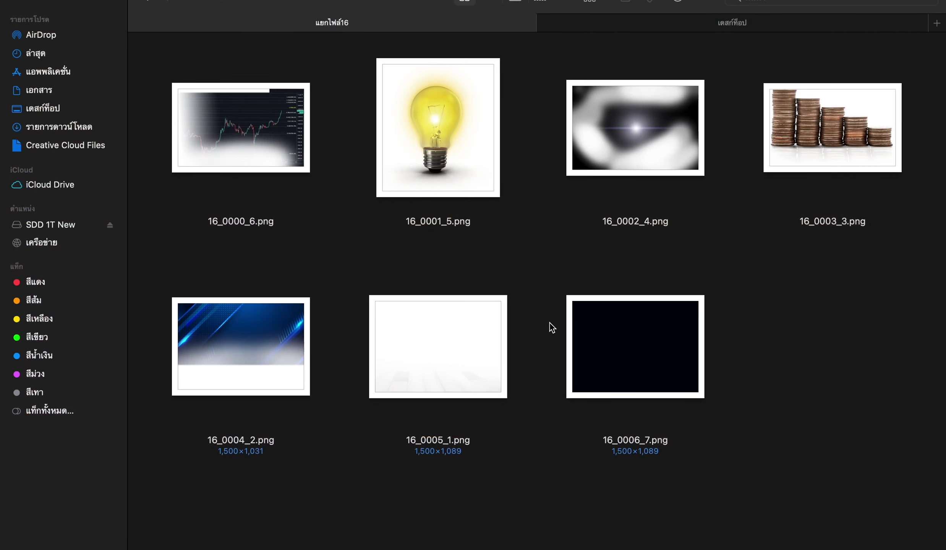
pyautogui.click(275, 359)
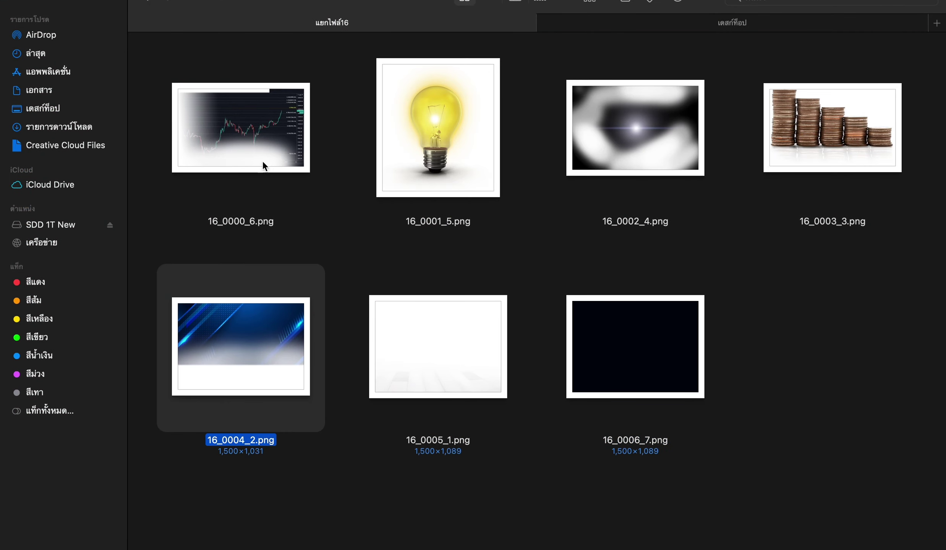
pyautogui.click(264, 160)
pyautogui.click(381, 147)
pyautogui.click(560, 158)
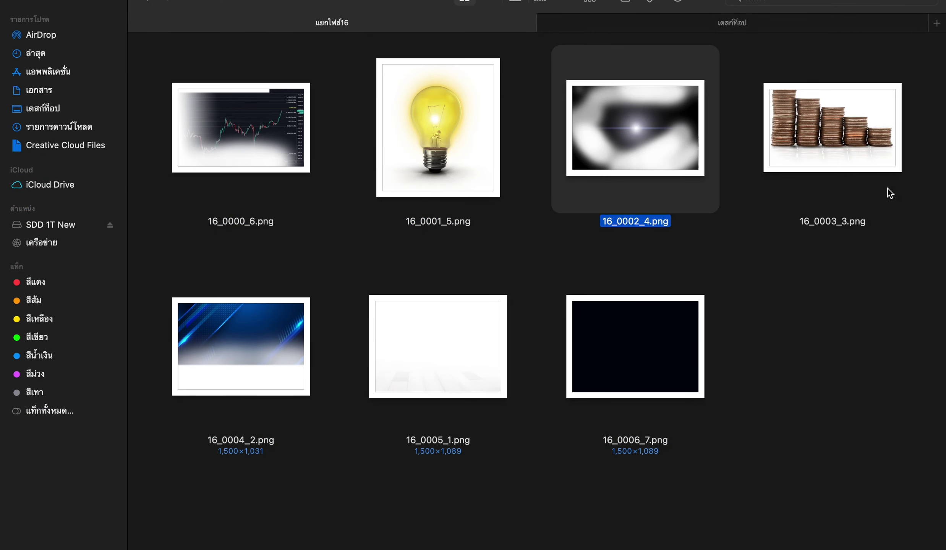
pyautogui.click(248, 373)
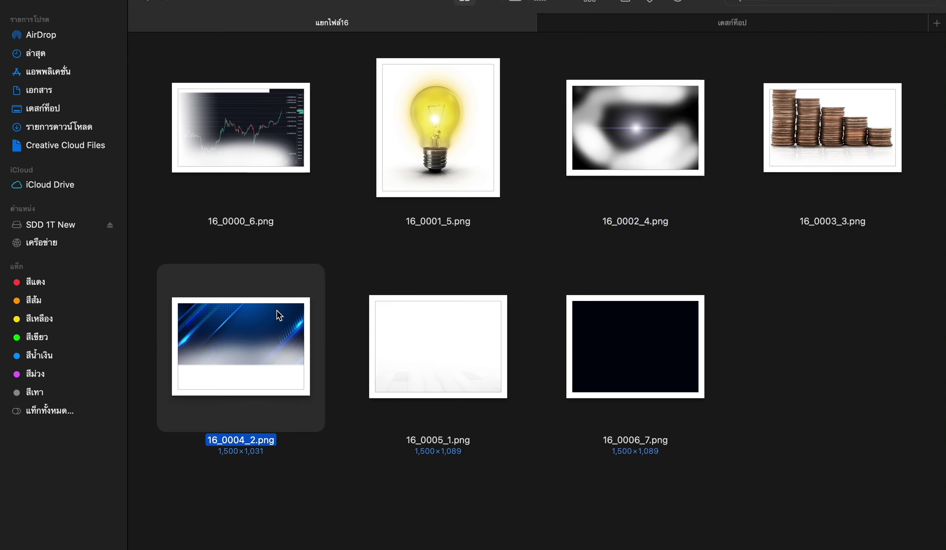
pyautogui.click(604, 142)
pyautogui.click(403, 155)
pyautogui.click(228, 140)
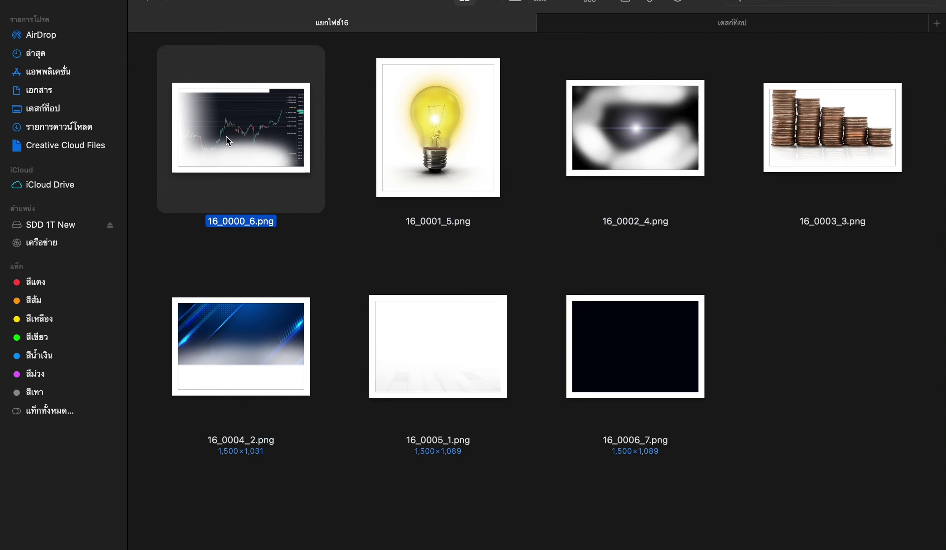
pyautogui.click(367, 350)
pyautogui.click(642, 321)
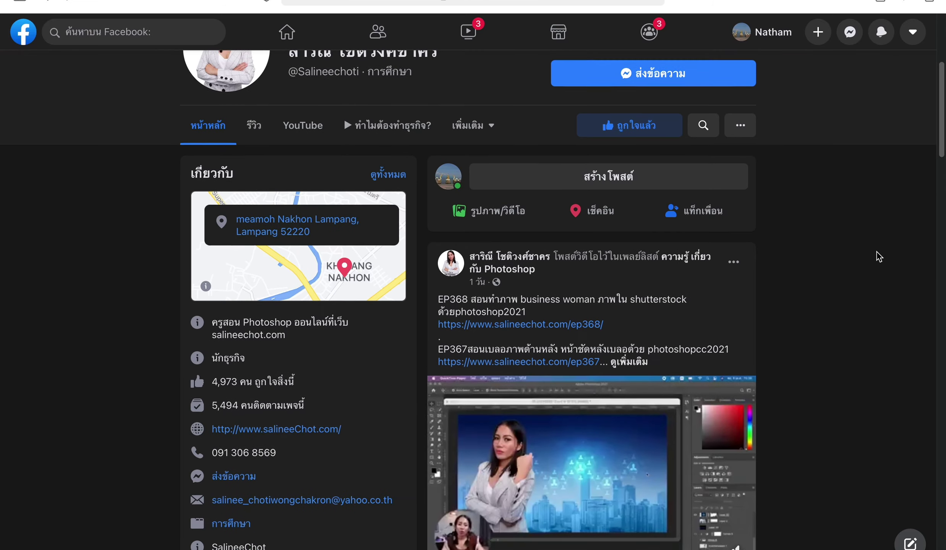
pyautogui.scroll(-2, 877, 252)
pyautogui.scroll(-1, 877, 252)
pyautogui.scroll(-1, 877, 252)
pyautogui.scroll(-2, 877, 252)
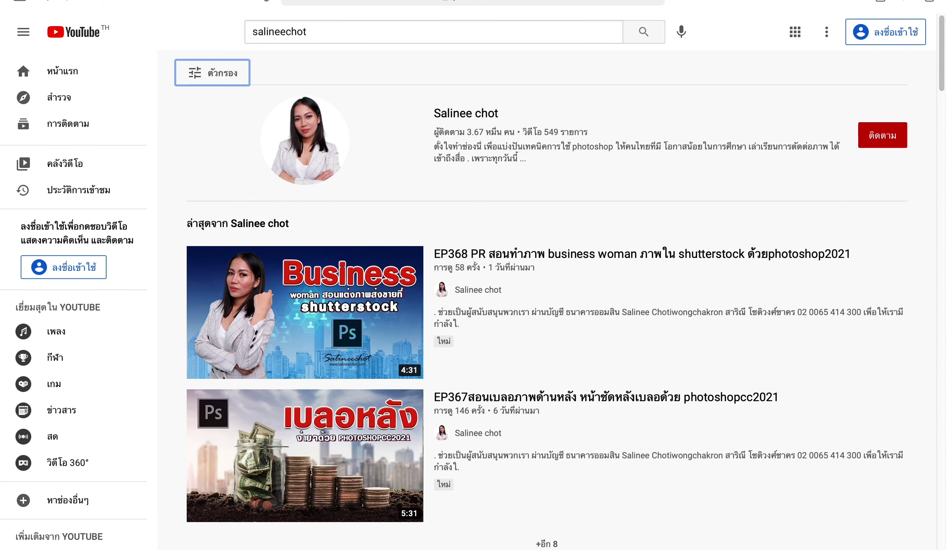
# Open the Photoshop tutor's YouTube channel and scroll through its Videos tab uploads
pyautogui.click(318, 136)
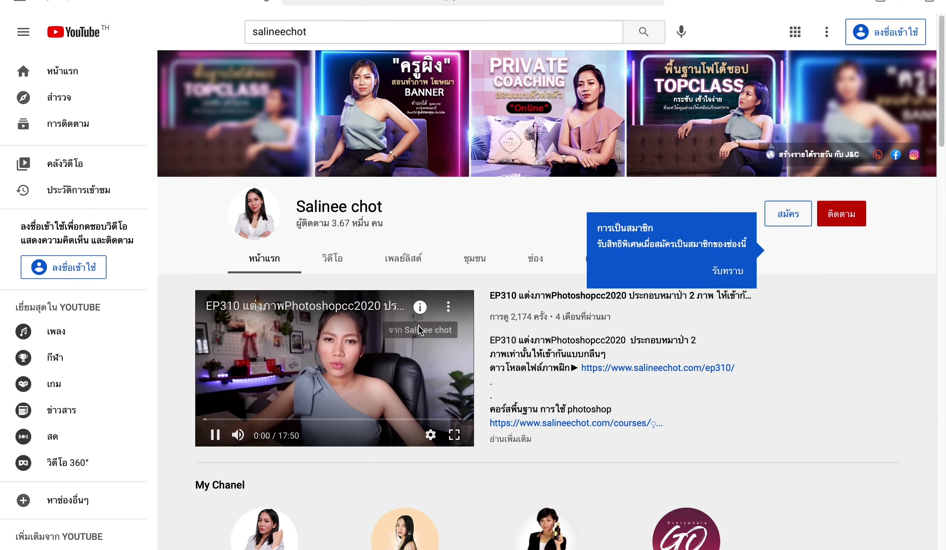
pyautogui.click(336, 261)
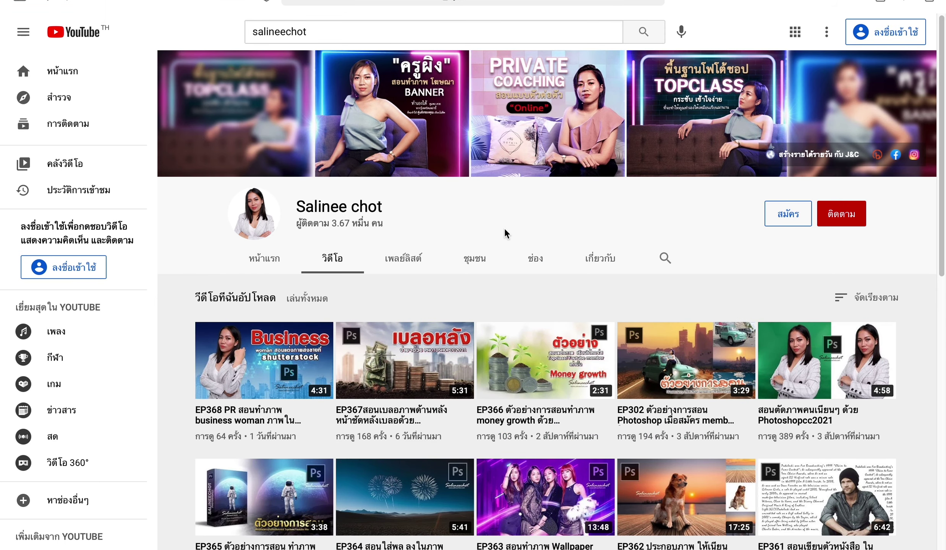
pyautogui.scroll(-4, 745, 253)
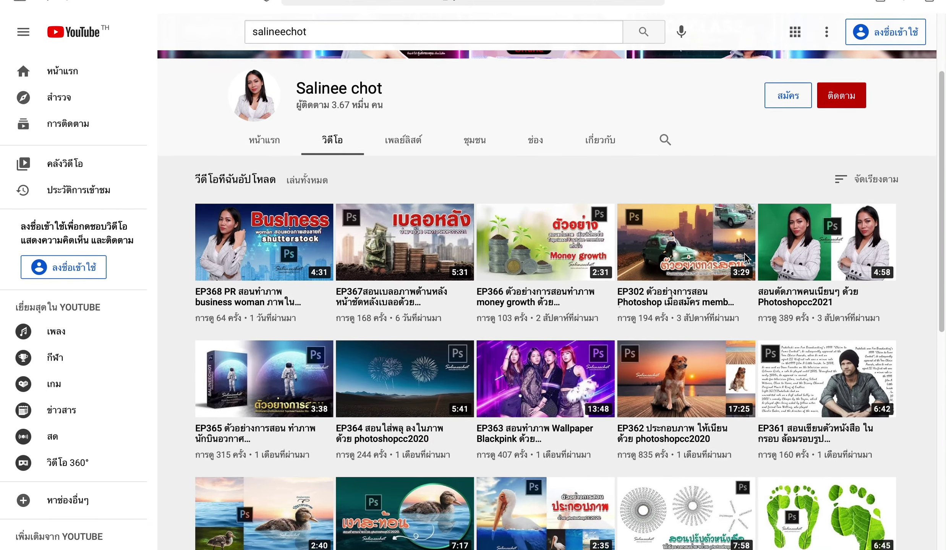
pyautogui.scroll(-3, 744, 252)
pyautogui.scroll(-2, 744, 253)
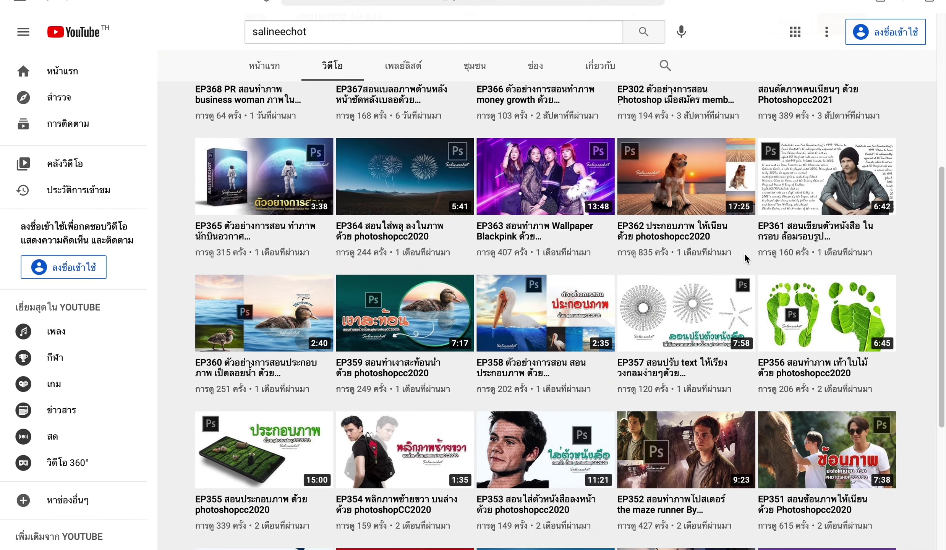
pyautogui.scroll(-1, 745, 256)
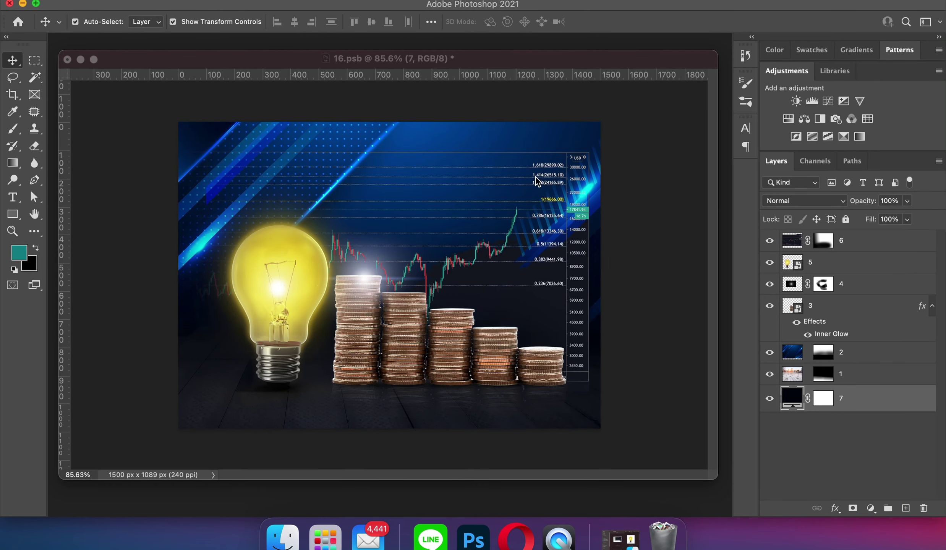